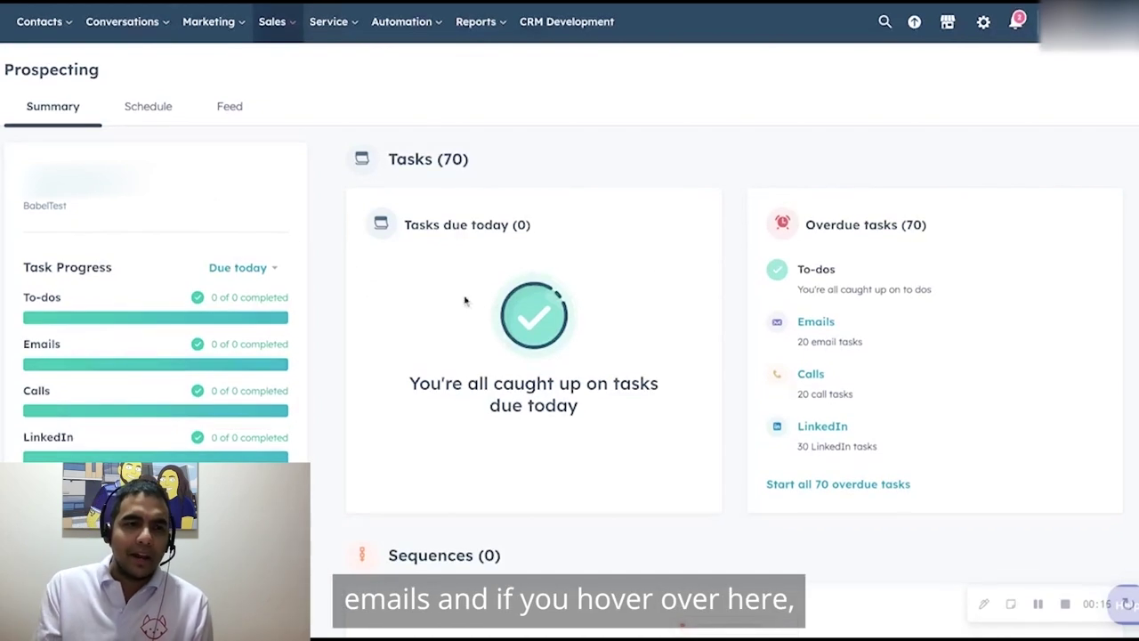
Switch Task Progress from Due today to Overdue, showing 20 email, 20 call and 30 LinkedIn tasks
{"action": "left_click", "coordinate": [253, 272]}
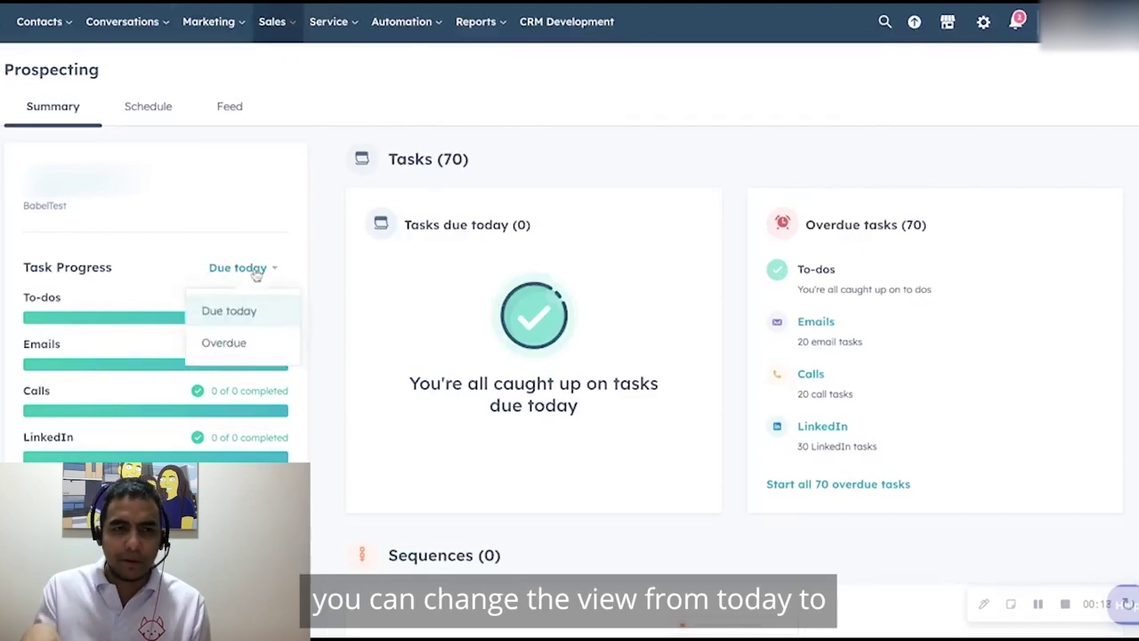
{"action": "left_click", "coordinate": [223, 343]}
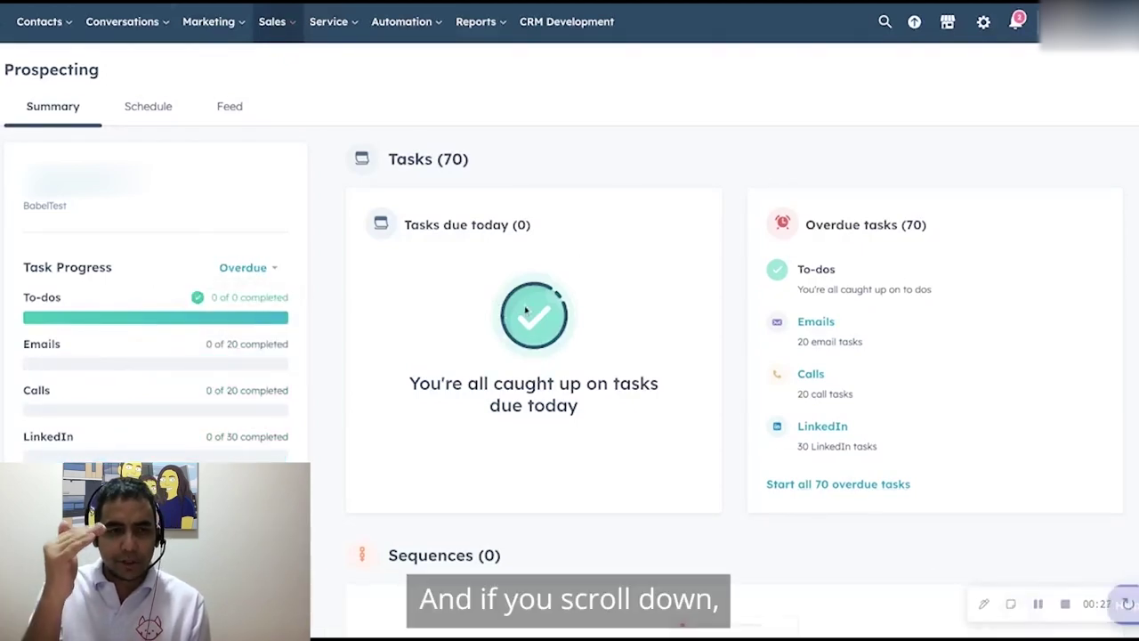
{"action": "scroll", "coordinate": [526, 310], "scroll_direction": "down", "scroll_amount": 2}
{"action": "scroll", "coordinate": [504, 335], "scroll_direction": "down", "scroll_amount": 3}
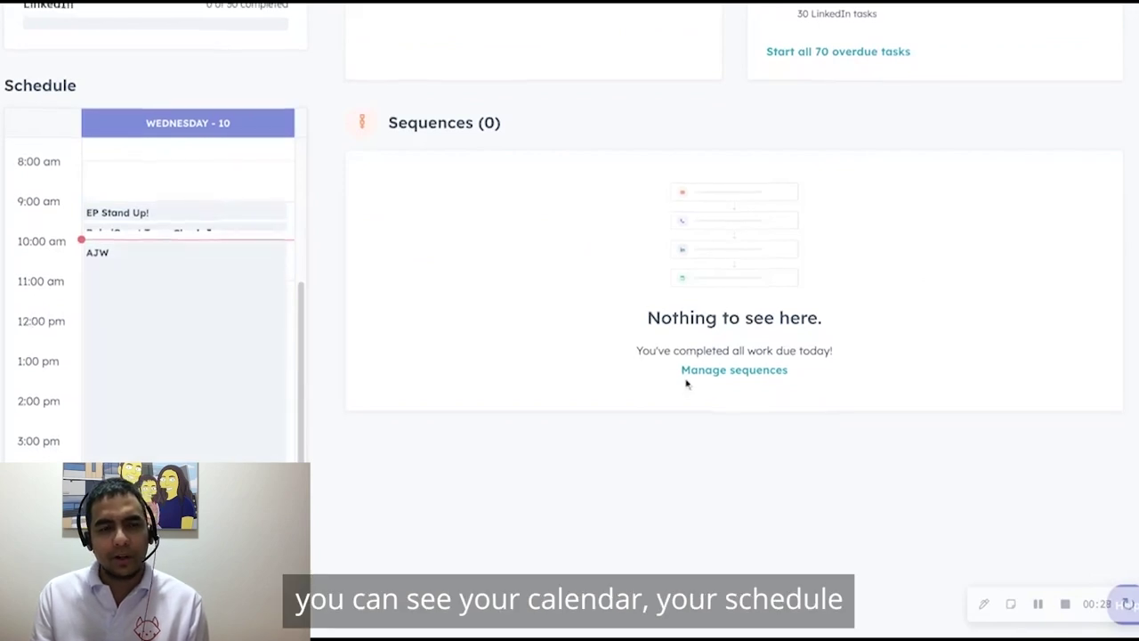
{"action": "scroll", "coordinate": [694, 427], "scroll_direction": "up", "scroll_amount": 5}
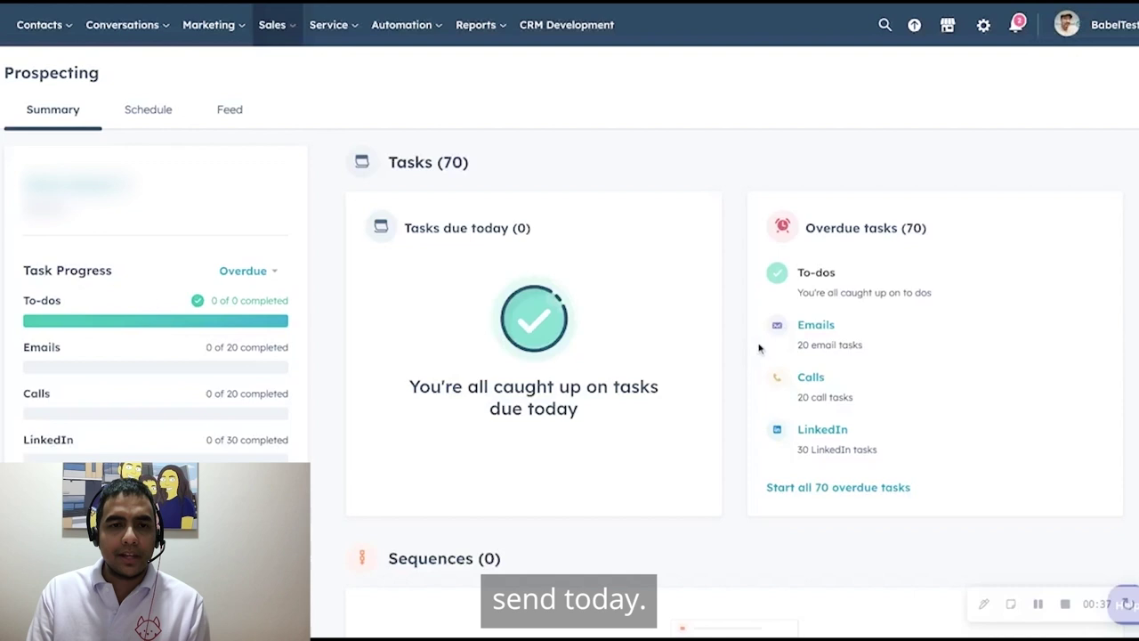
In the overdue email queue, discard a draft email and mark the first task complete
{"action": "left_click", "coordinate": [816, 326]}
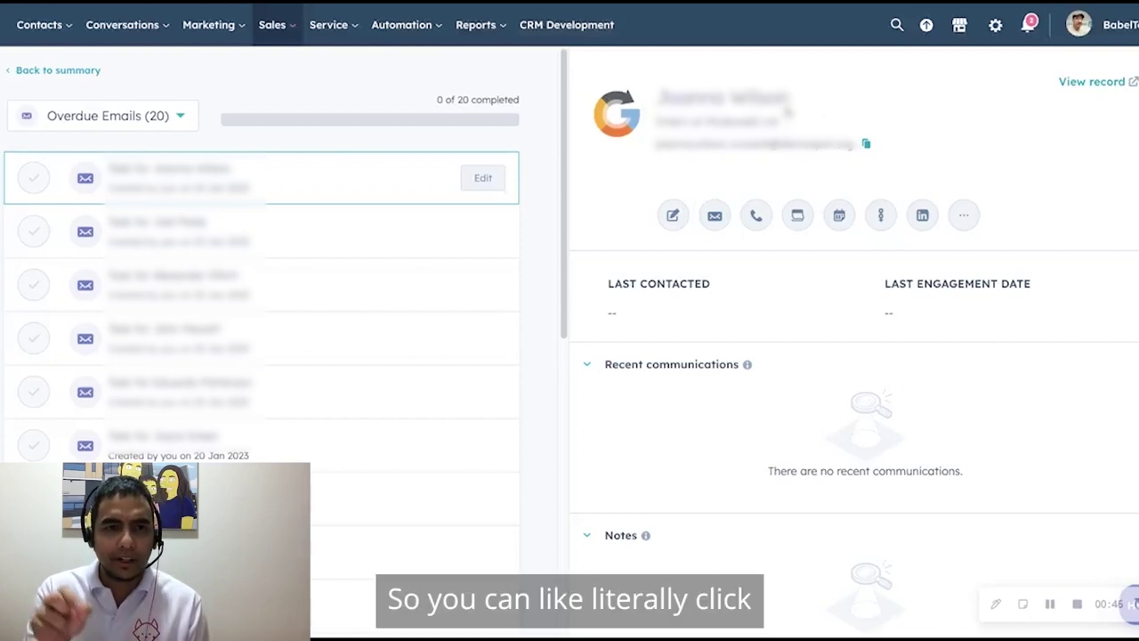
{"action": "left_click", "coordinate": [715, 217]}
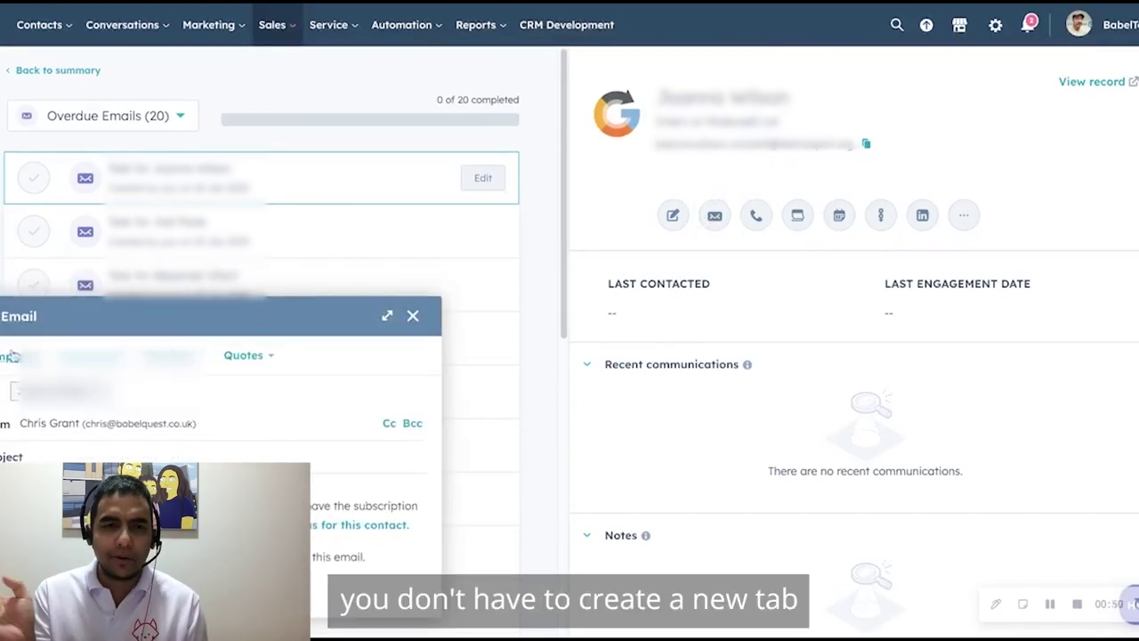
{"action": "left_click", "coordinate": [411, 316]}
{"action": "left_click", "coordinate": [34, 178]}
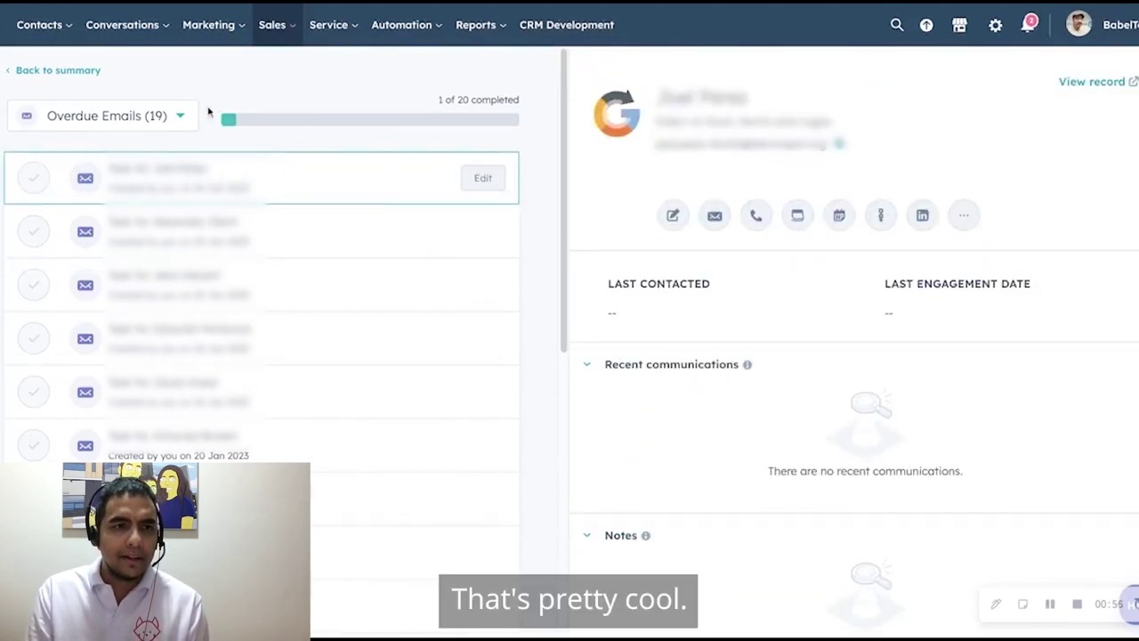
{"action": "left_click", "coordinate": [36, 71]}
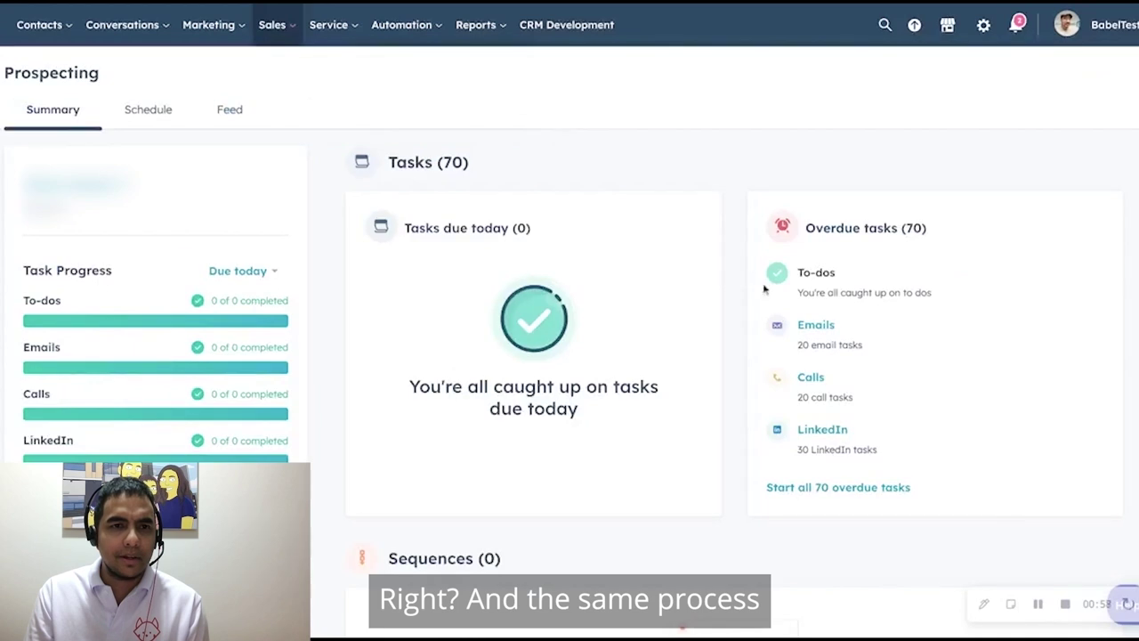
{"action": "left_click", "coordinate": [810, 378]}
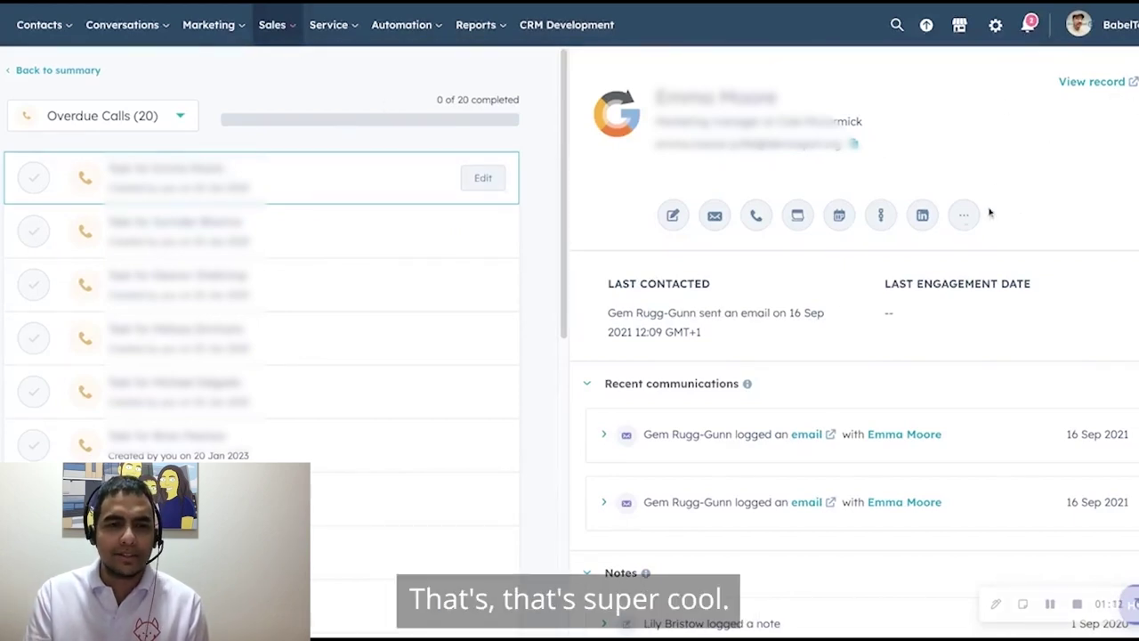
{"action": "left_click", "coordinate": [59, 70]}
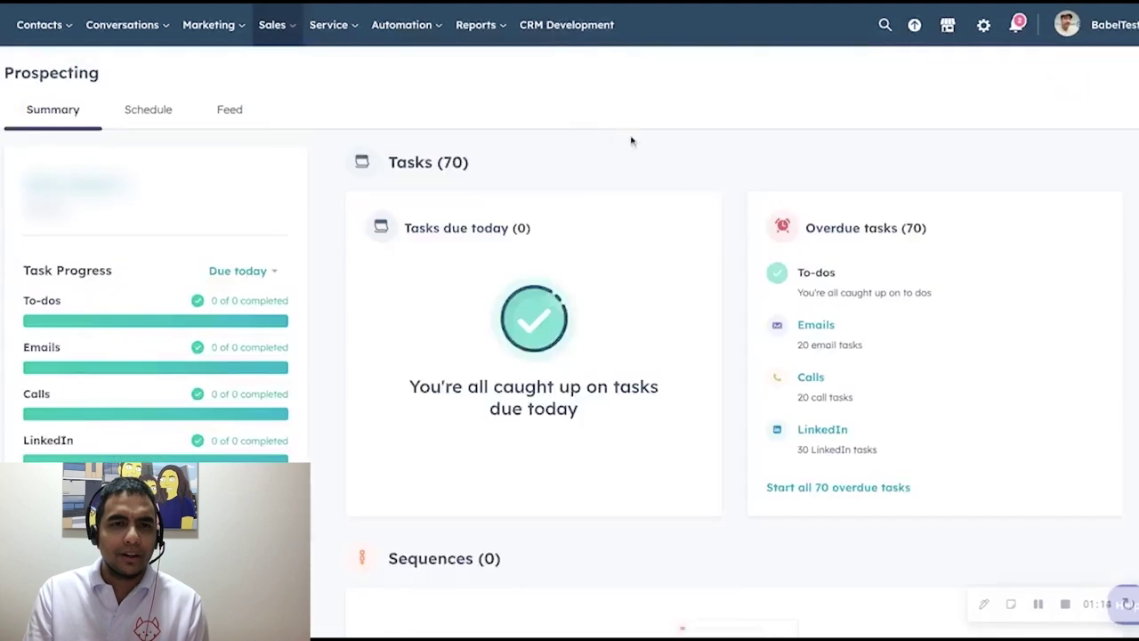
Go to Product Updates from the profile menu and show the Early Access betas list
{"action": "left_click", "coordinate": [1134, 26]}
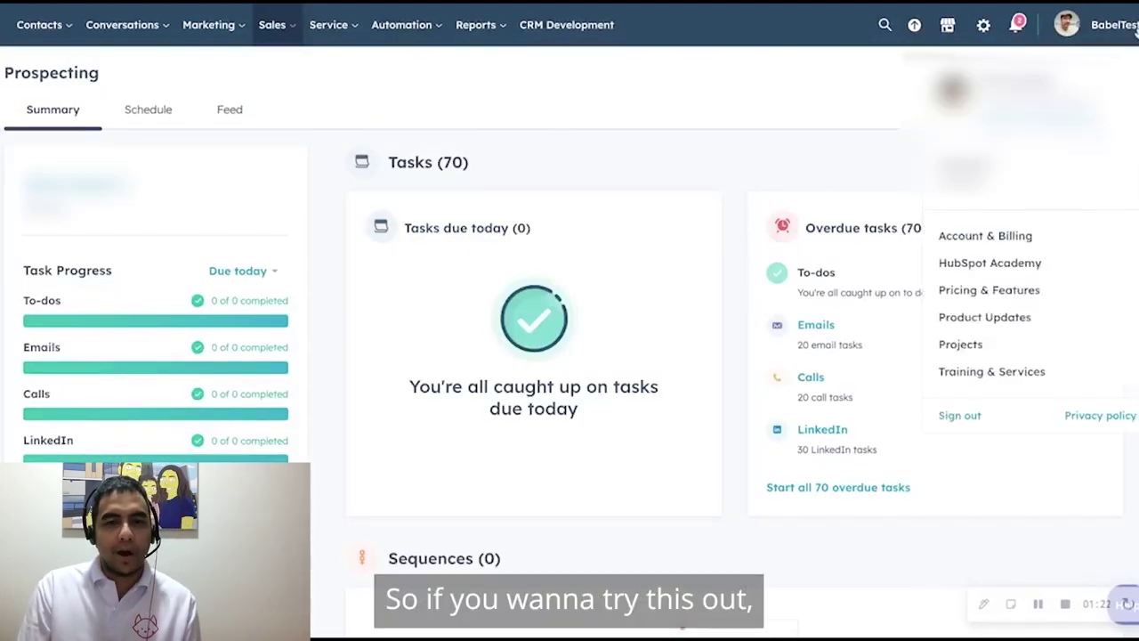
{"action": "left_click", "coordinate": [983, 319]}
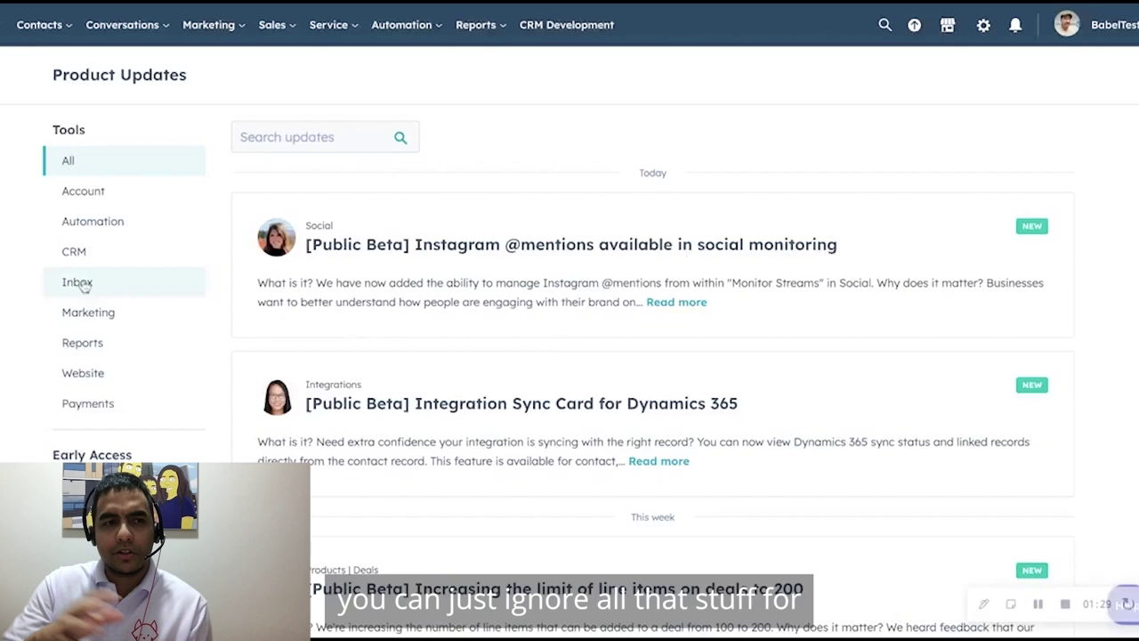
{"action": "scroll", "coordinate": [80, 287], "scroll_direction": "down", "scroll_amount": 3}
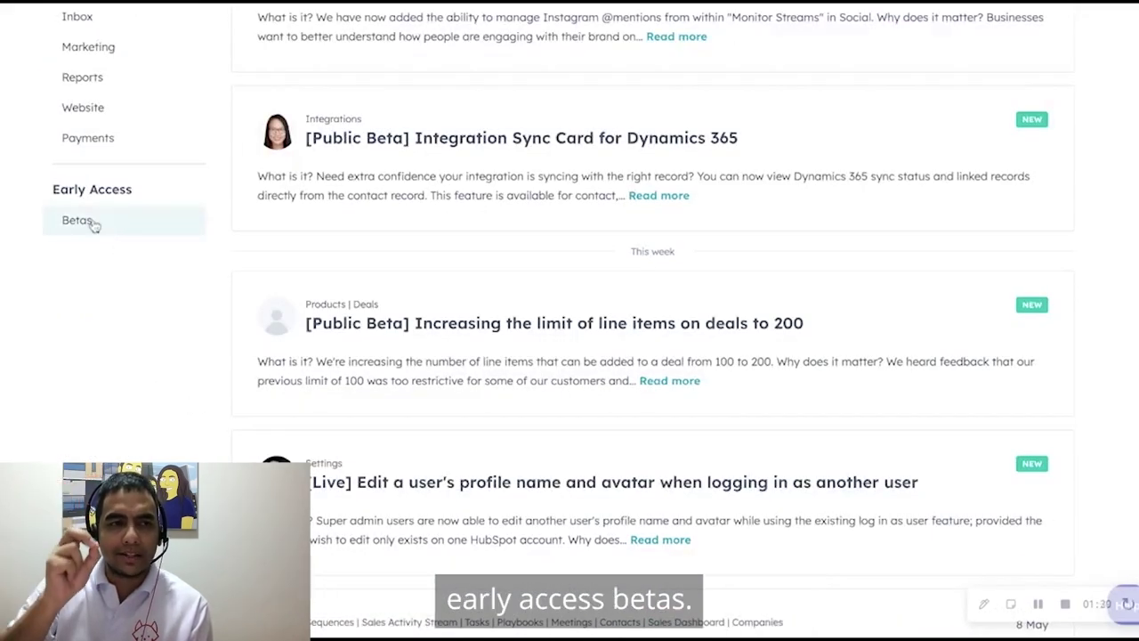
{"action": "left_click", "coordinate": [98, 221]}
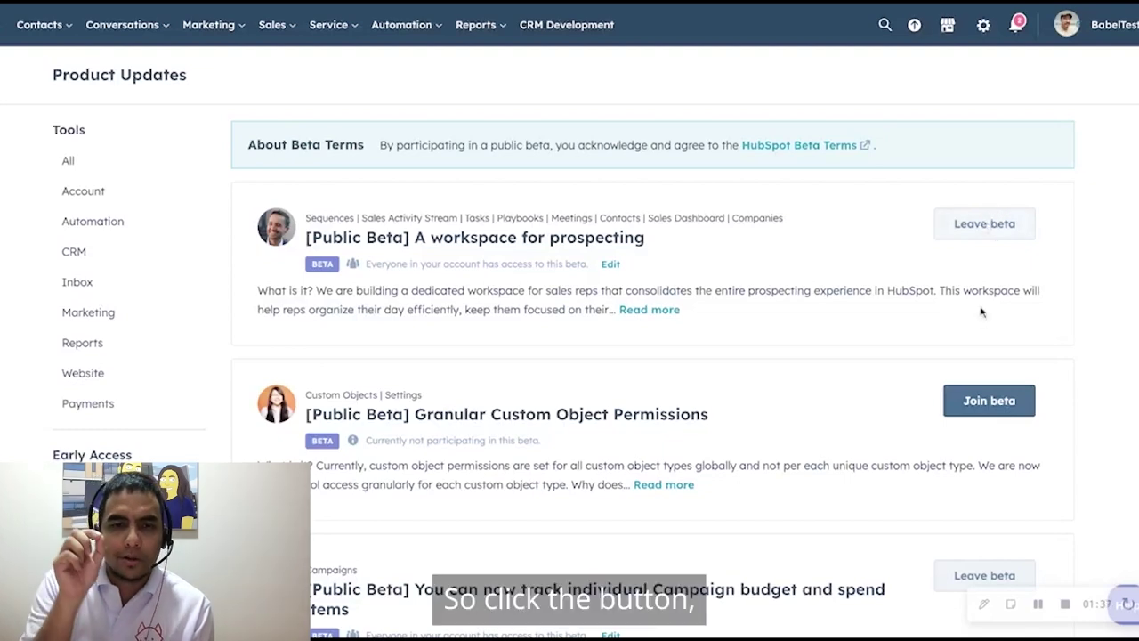
Leave the Granular Custom Object Permissions beta unjoined, then bring up the Sales tools menu
{"action": "left_click", "coordinate": [1005, 410]}
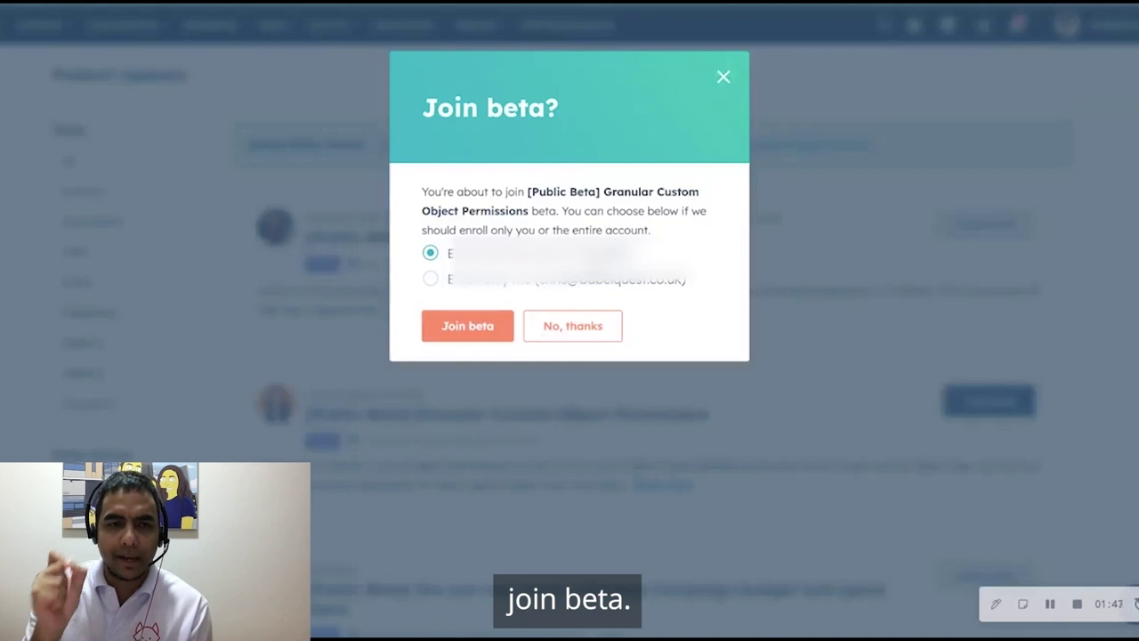
{"action": "left_click", "coordinate": [720, 76]}
{"action": "left_click", "coordinate": [268, 27]}
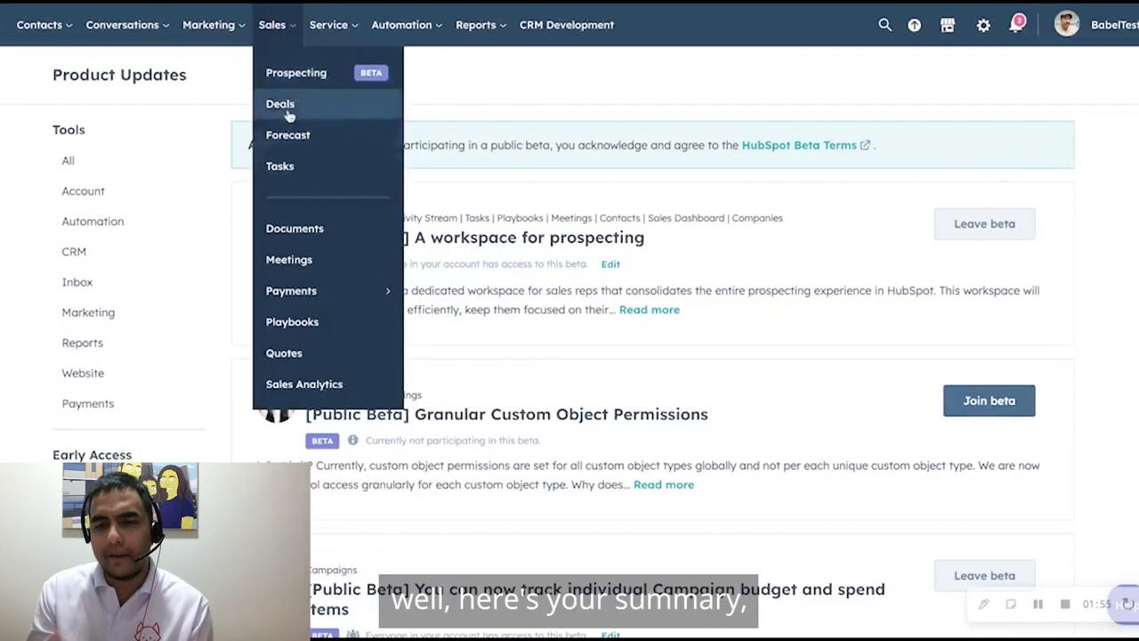
In Prospecting, confirm no contacts have meetings today on the Schedule, then view the Feed
{"action": "left_click", "coordinate": [303, 75]}
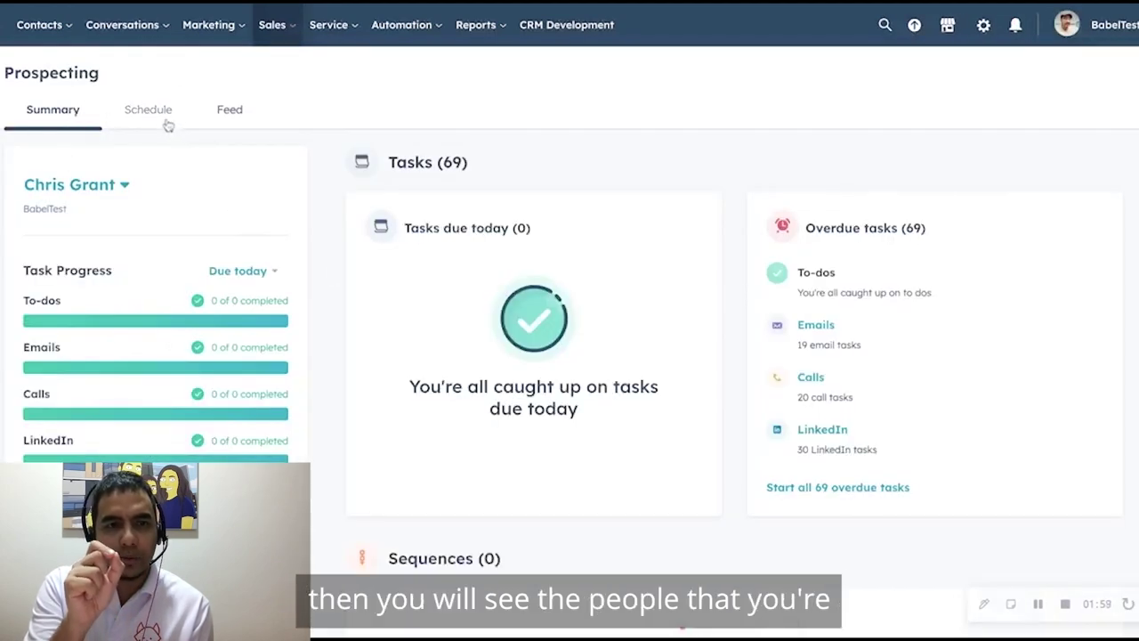
{"action": "left_click", "coordinate": [166, 118]}
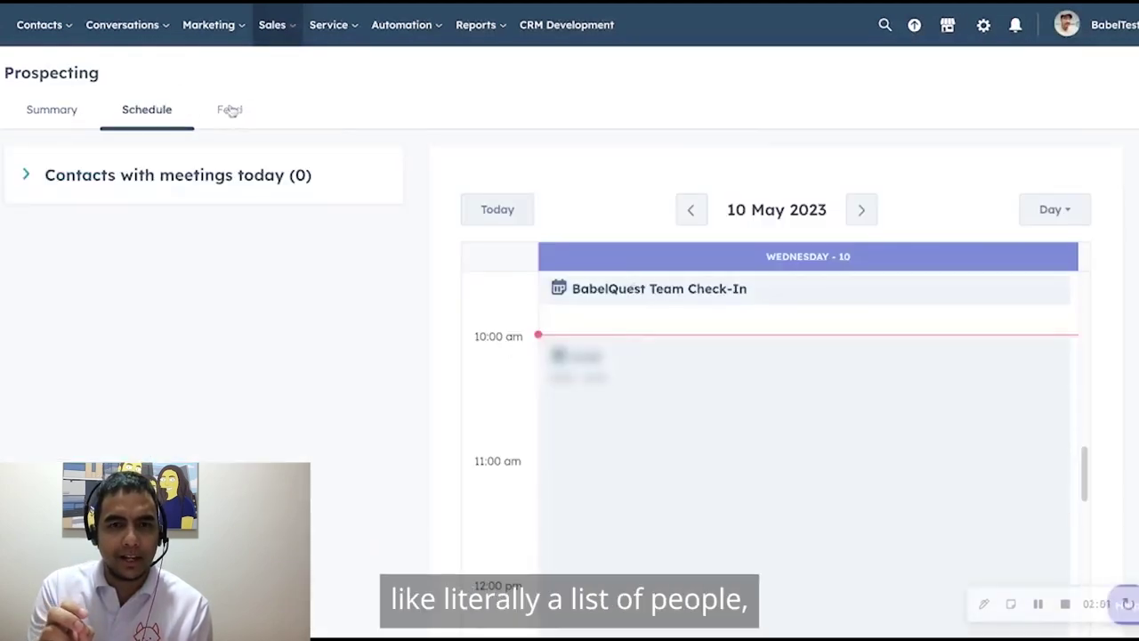
{"action": "left_click", "coordinate": [201, 178]}
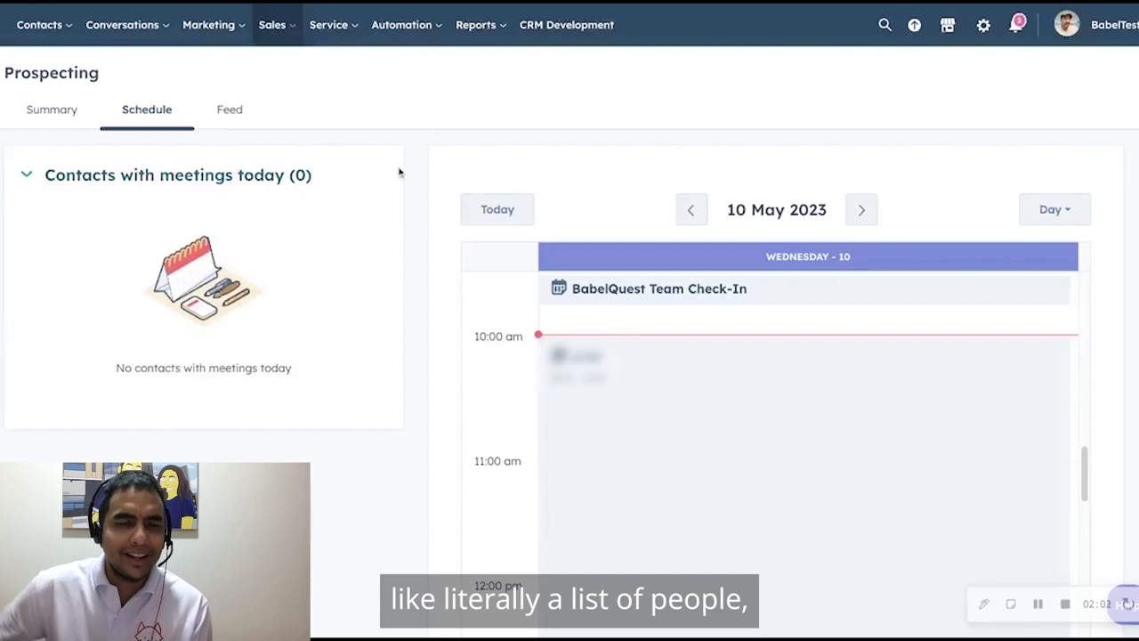
{"action": "left_click", "coordinate": [229, 110]}
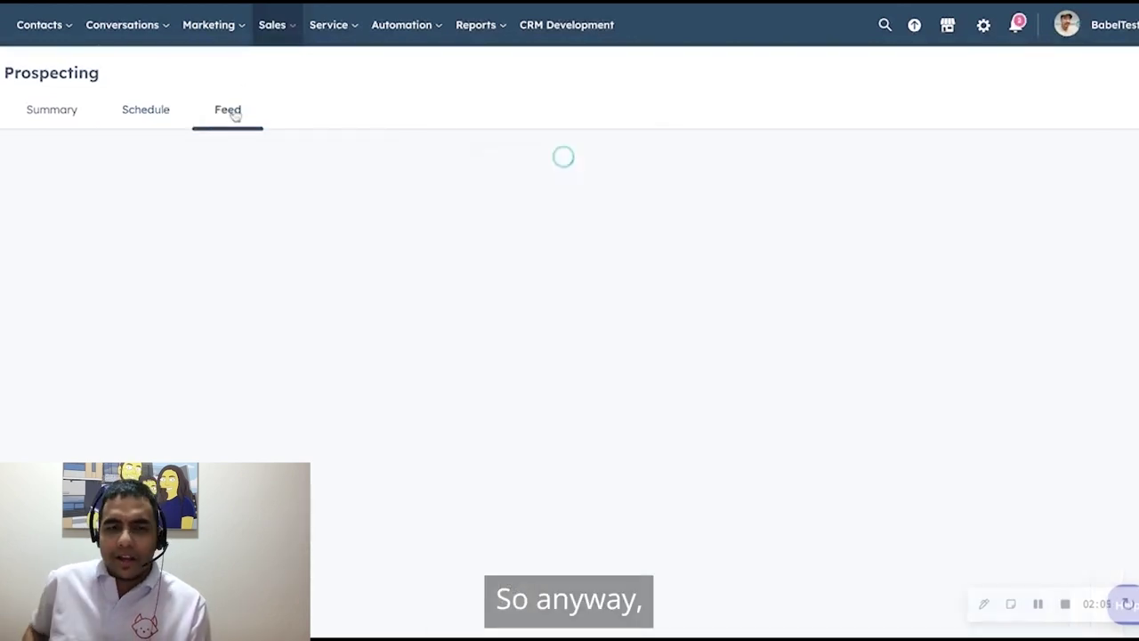